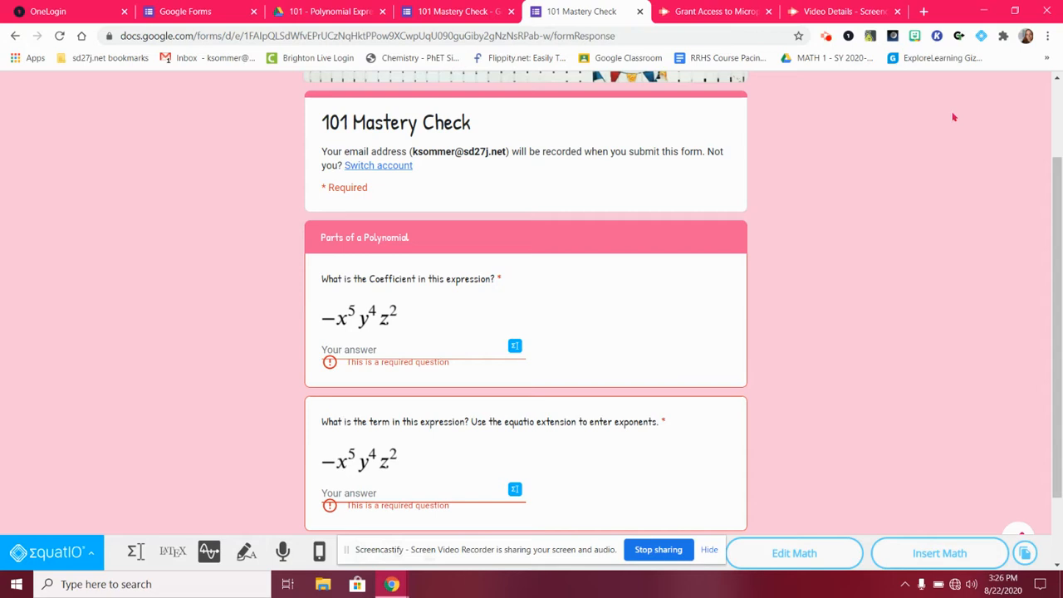
Hide the screen-sharing notice and open the equation editor for the coefficient question's answer.
click(709, 550)
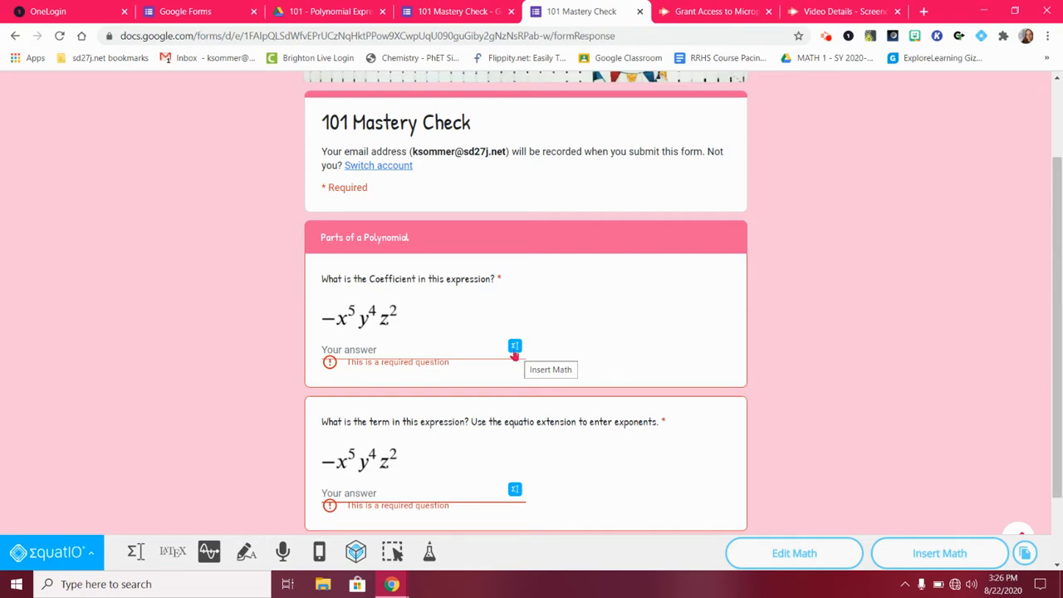
click(514, 355)
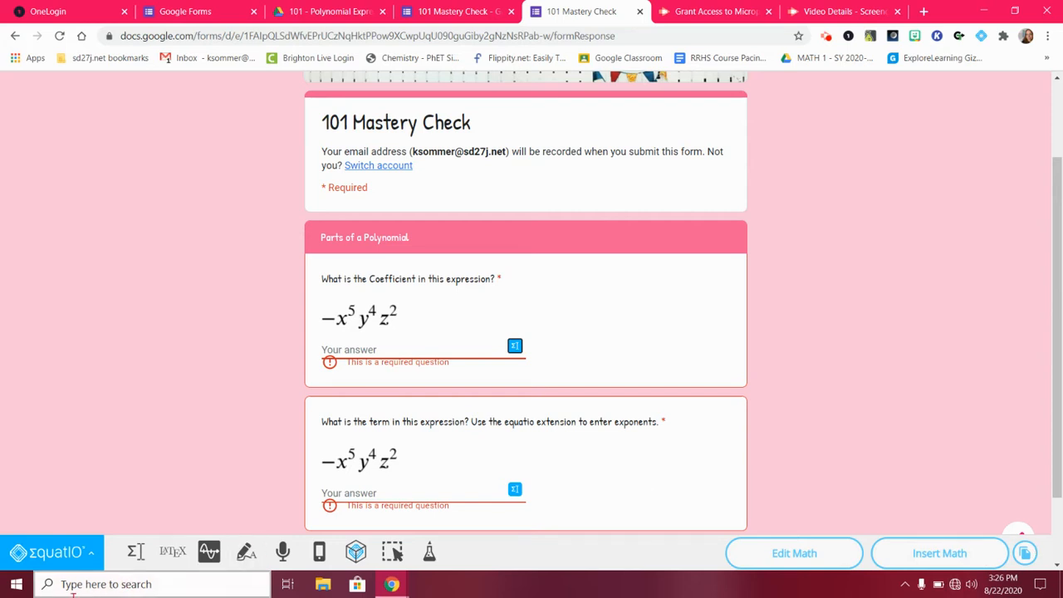
click(129, 567)
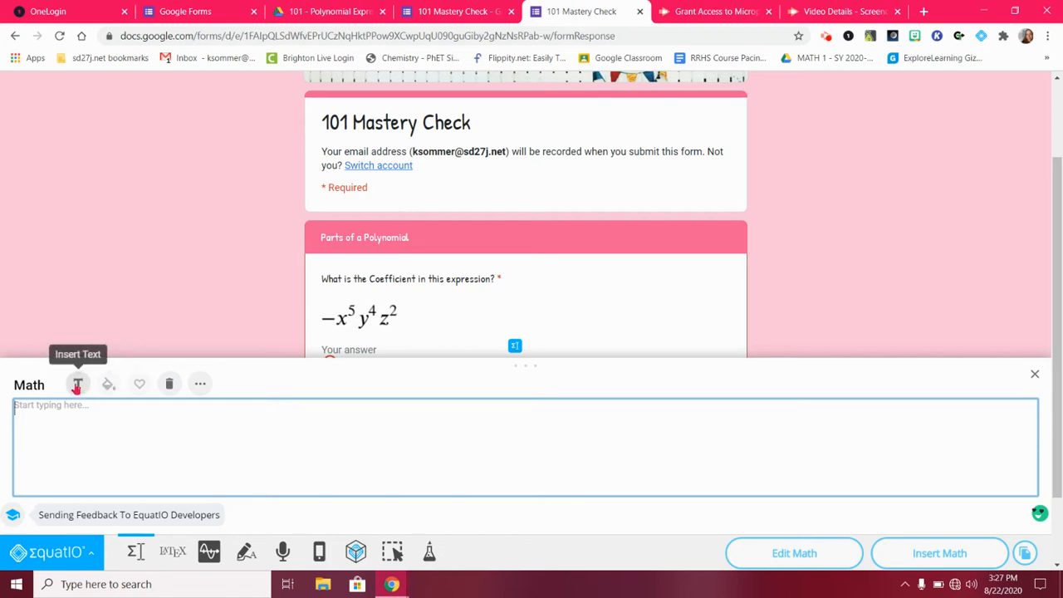
Examine the equation editor's General, Symbols, Formulas and Layout collections for the available math notation.
click(198, 386)
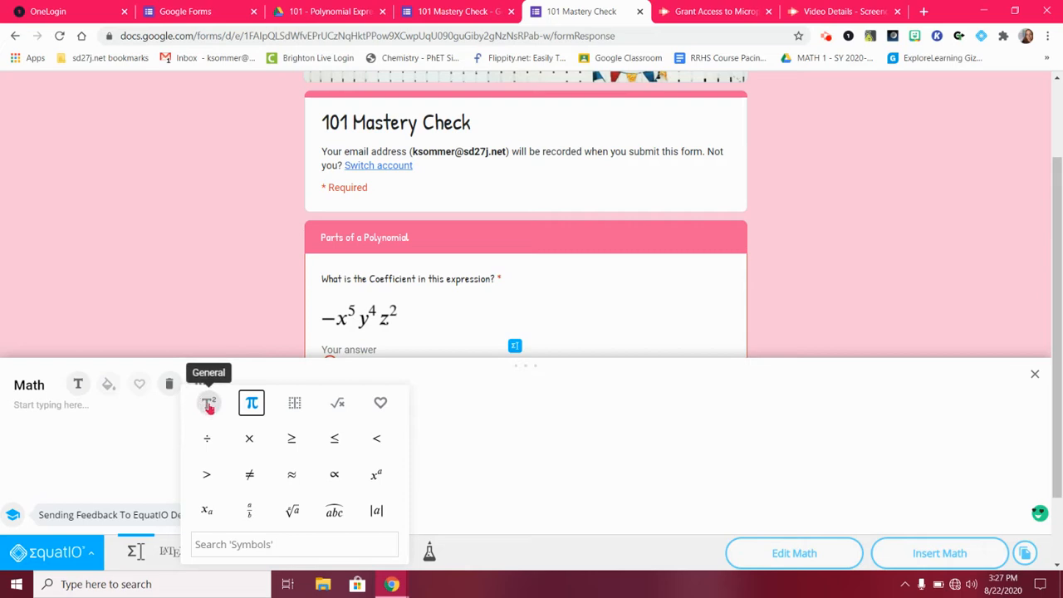
click(209, 403)
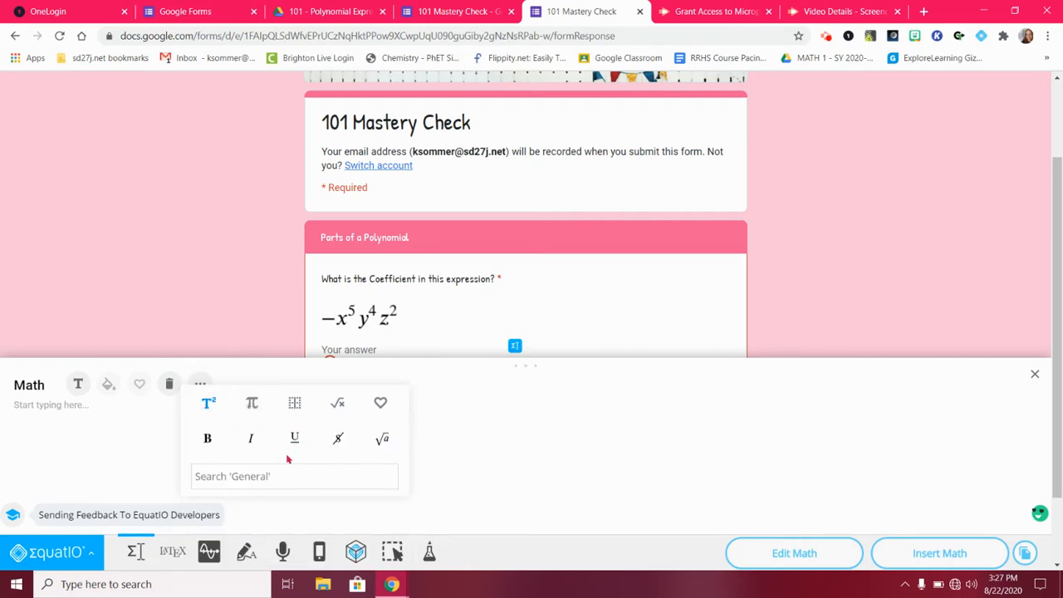
click(251, 405)
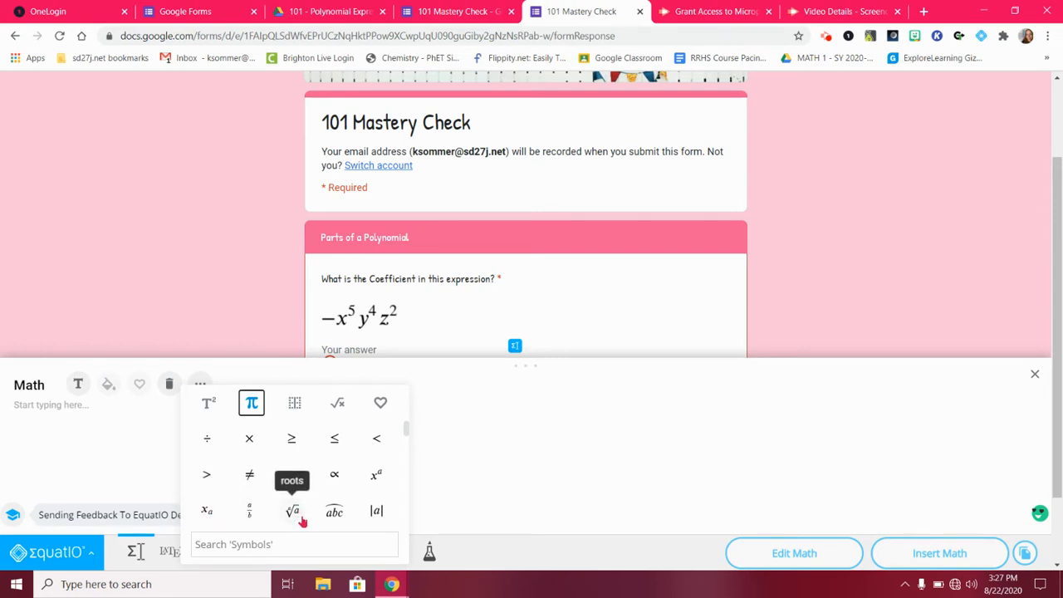
scroll(378, 514, down, 1)
scroll(378, 513, down, 3)
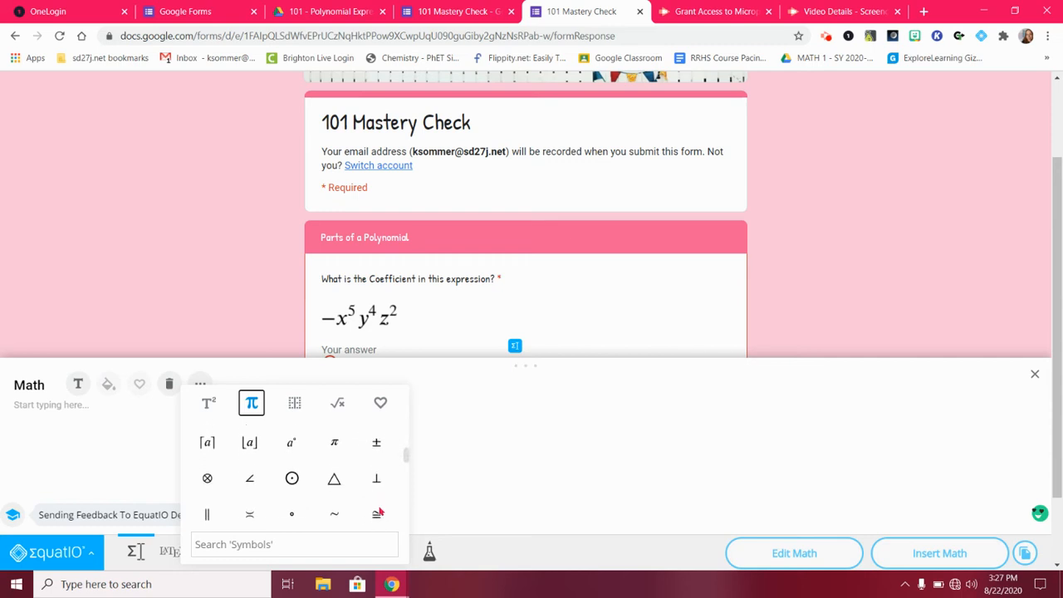
scroll(378, 511, down, 5)
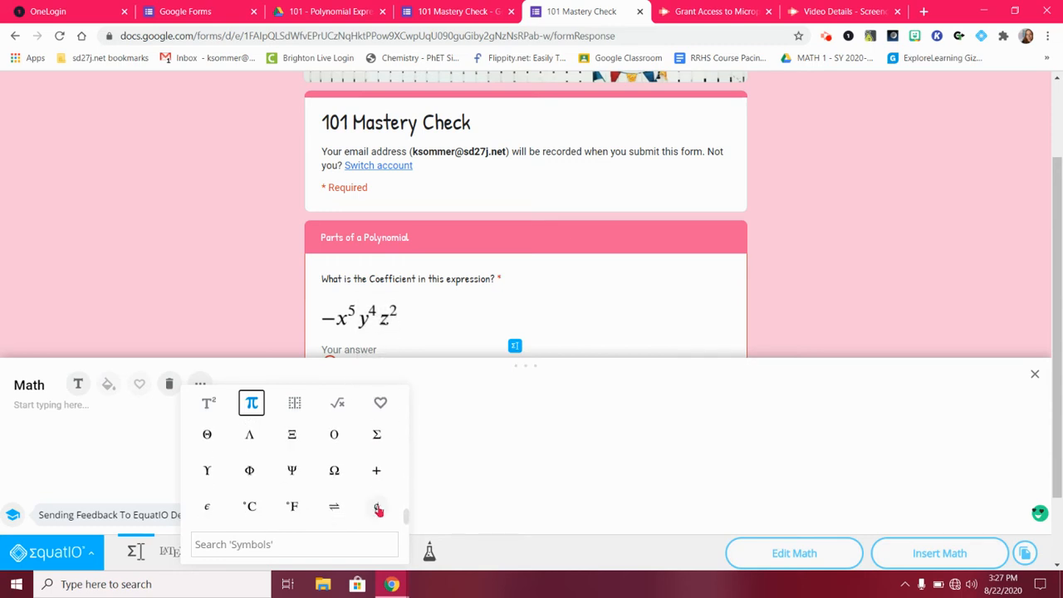
scroll(378, 511, up, 10)
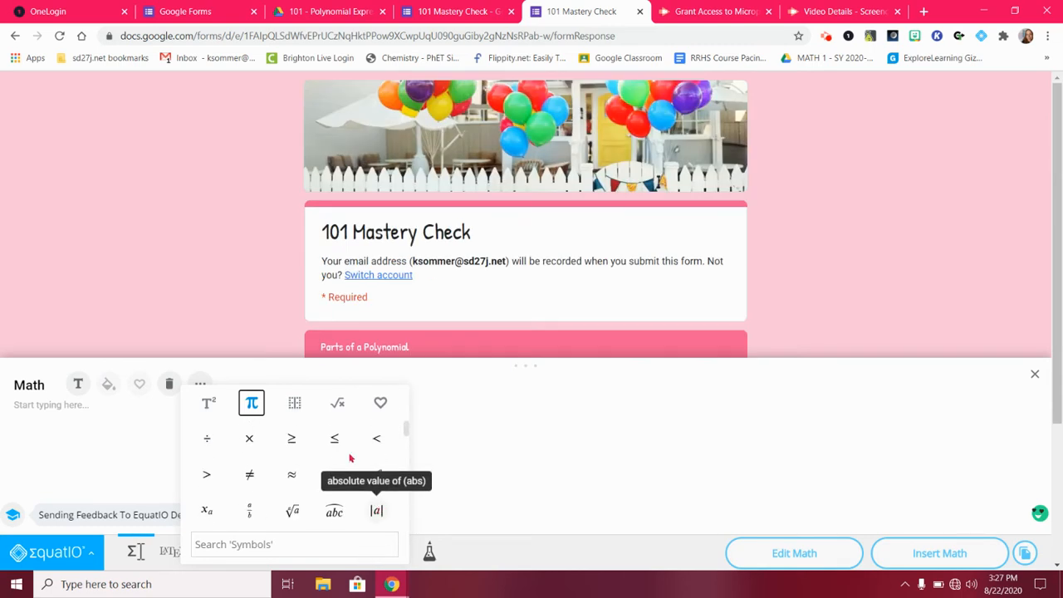
click(339, 404)
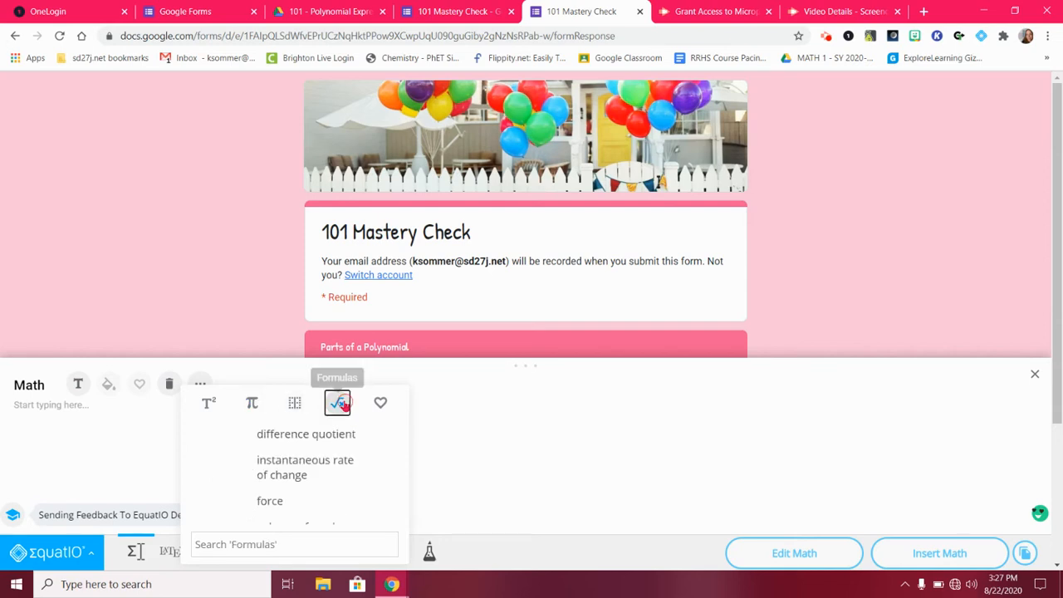
scroll(345, 457, down, 5)
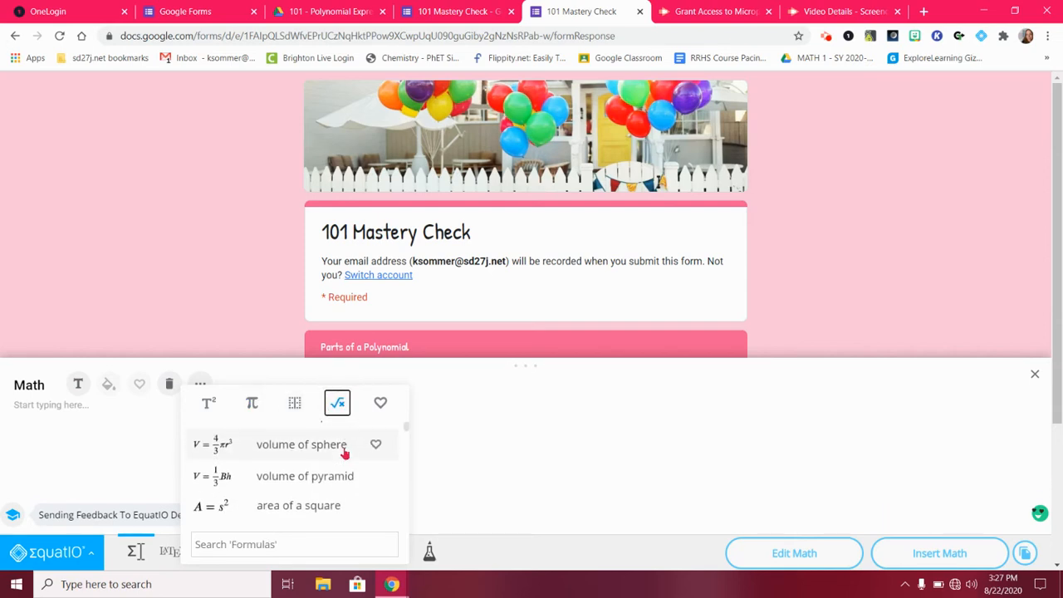
scroll(344, 457, up, 5)
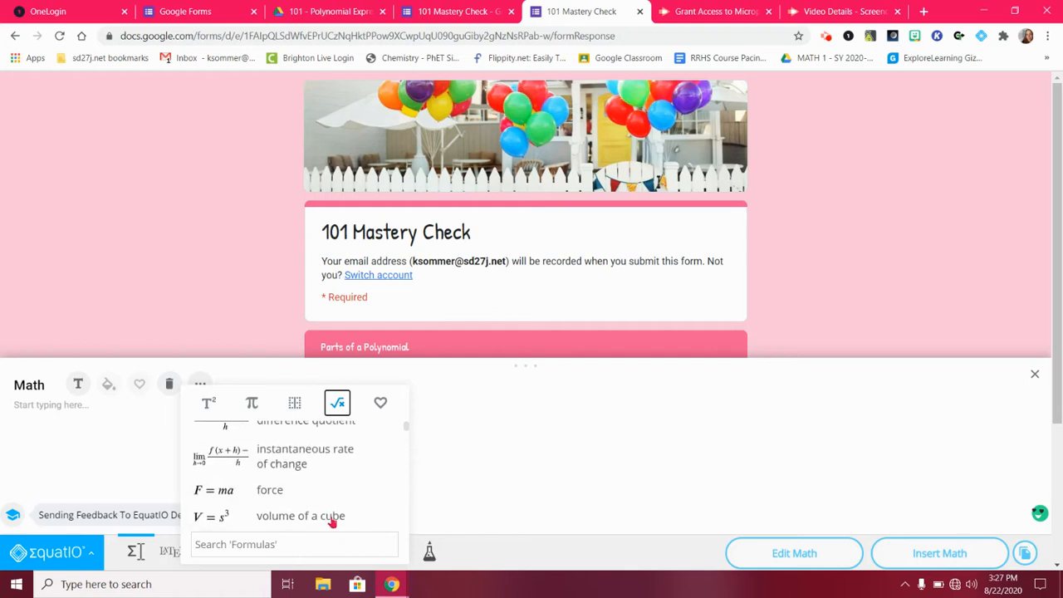
click(294, 403)
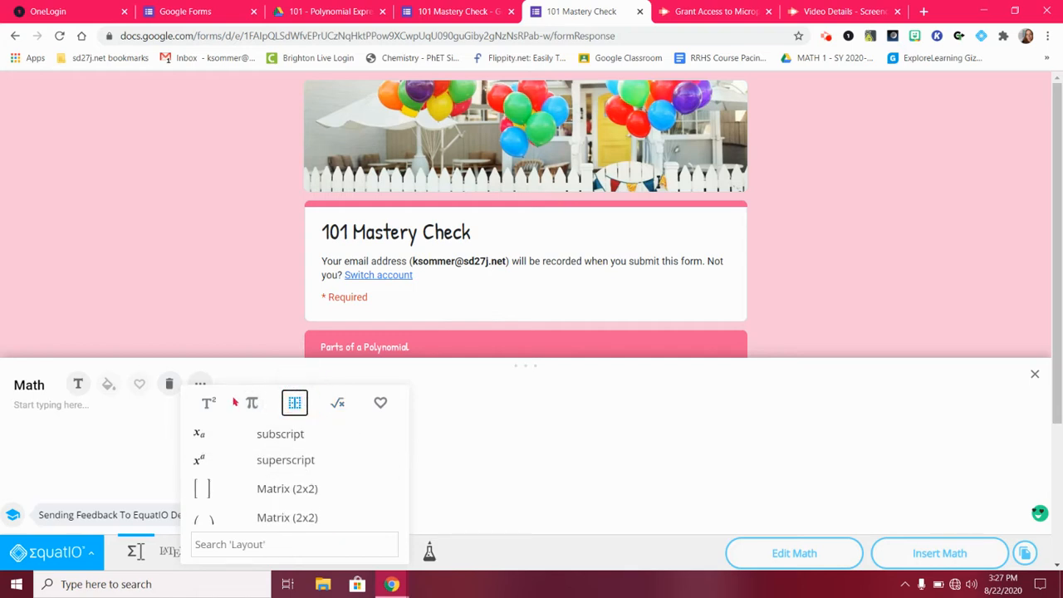
click(246, 403)
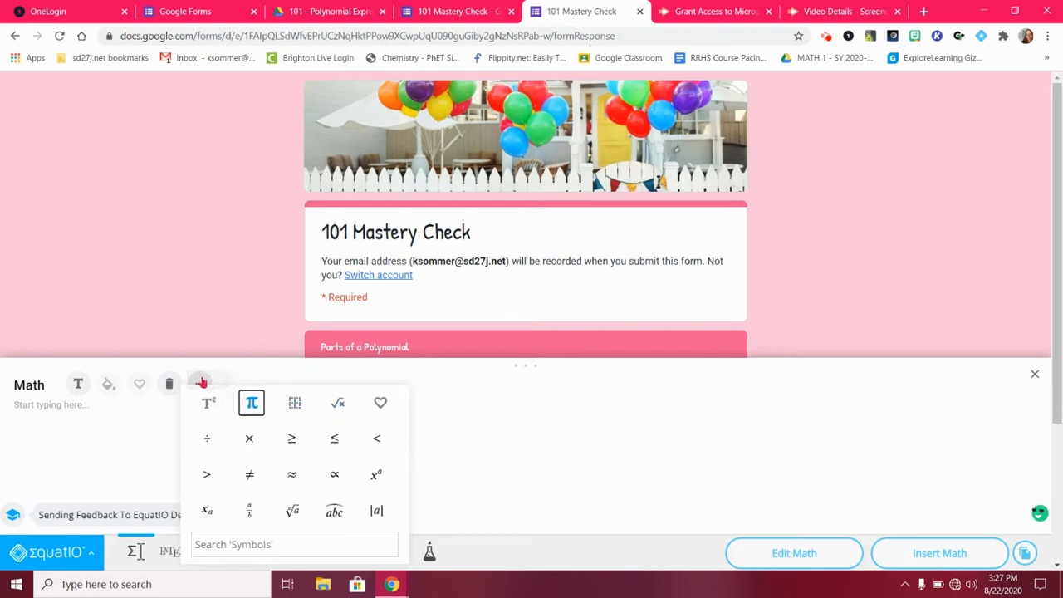
Enter -1 in the equation editor and insert it as the answer to the coefficient question.
click(121, 416)
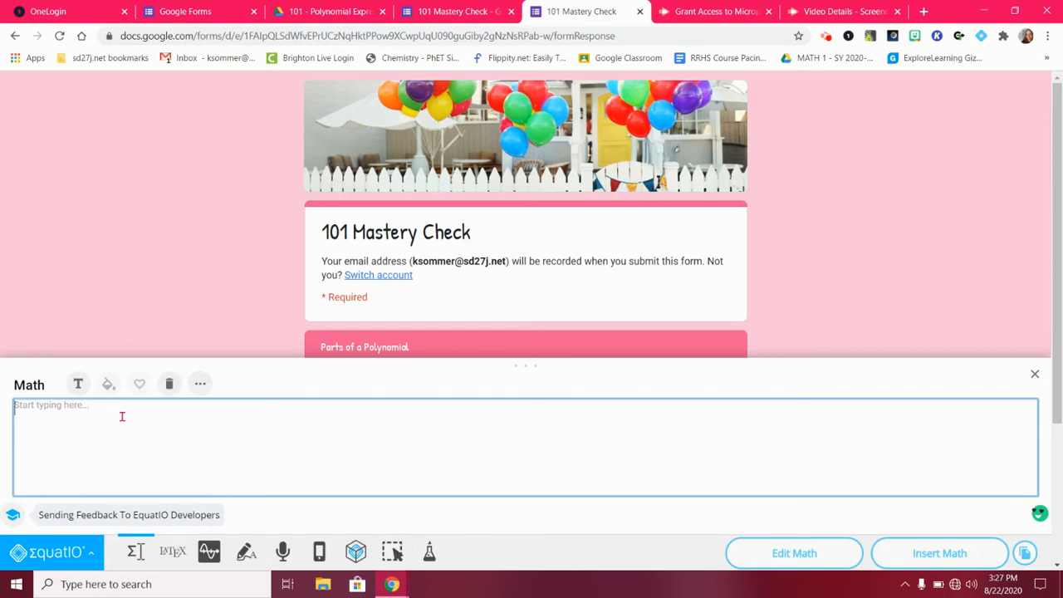
scroll(230, 232, down, 2)
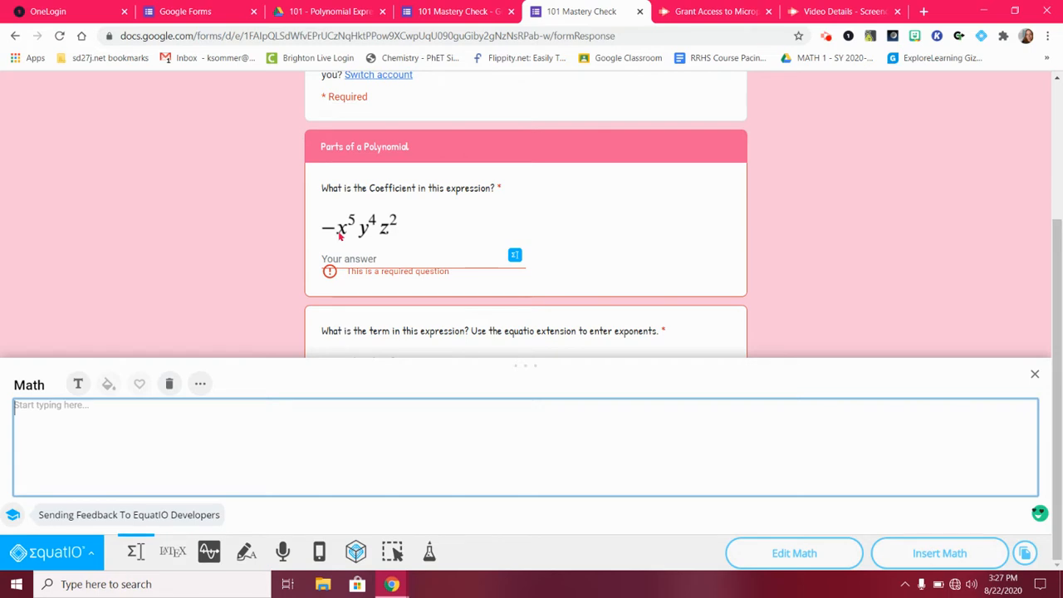
click(189, 433)
text(-1)
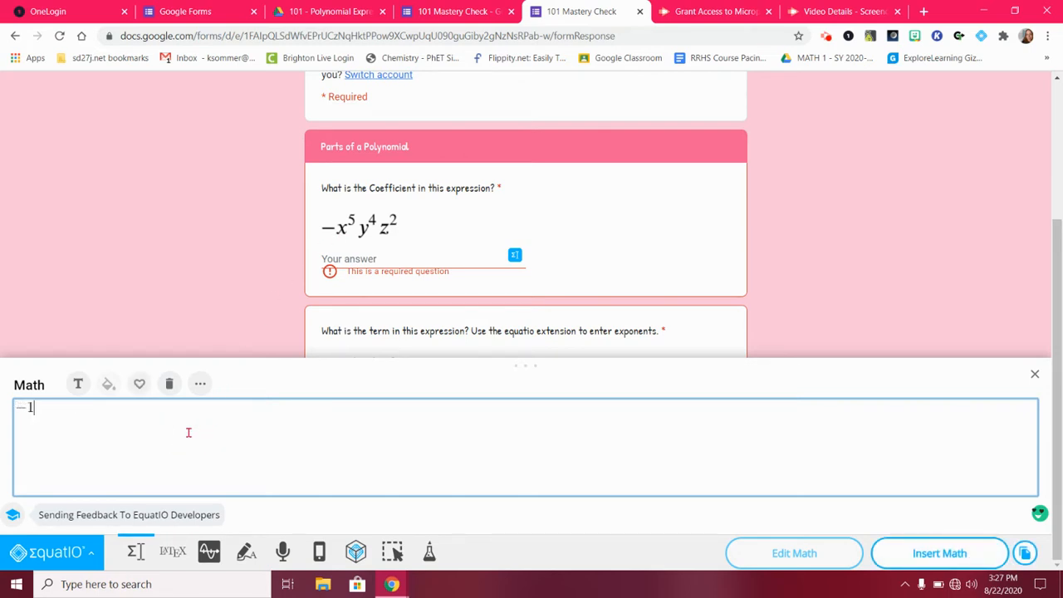
click(939, 553)
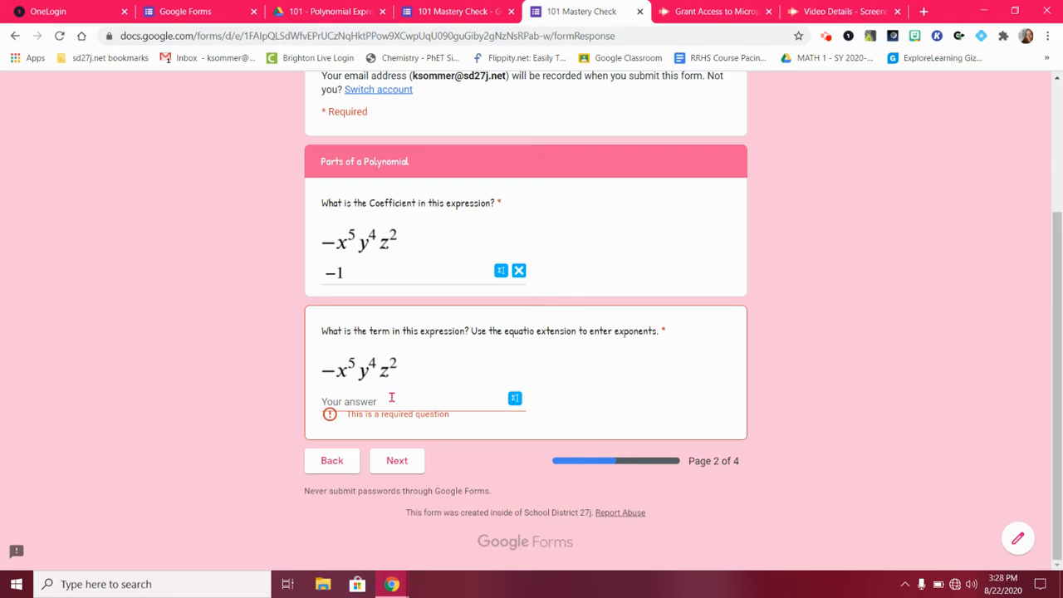
Open the equation editor for the term question and clear the leftover expression from it.
click(515, 399)
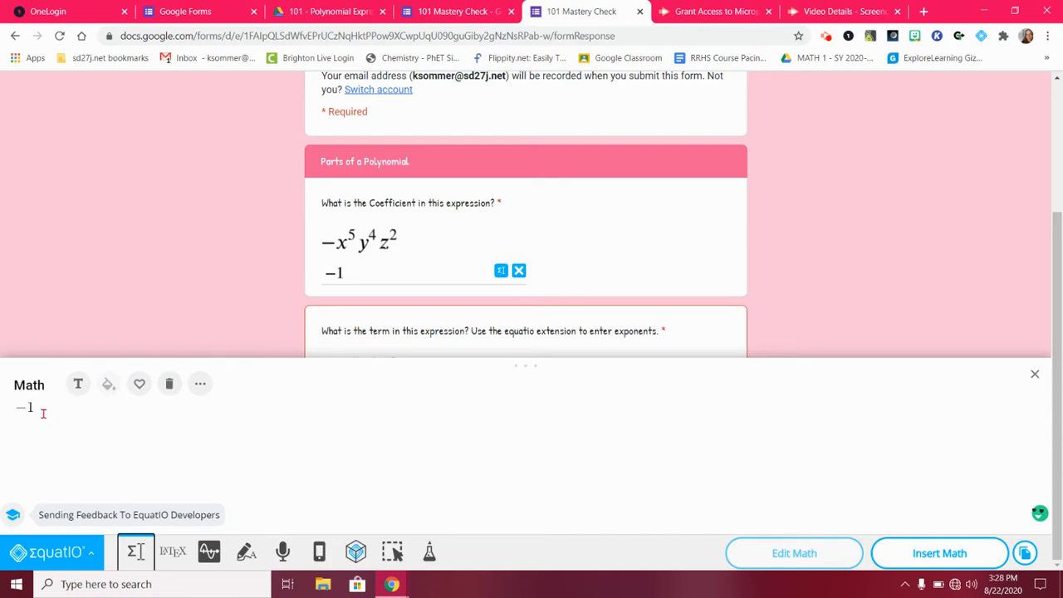
drag(44, 413, 7, 422)
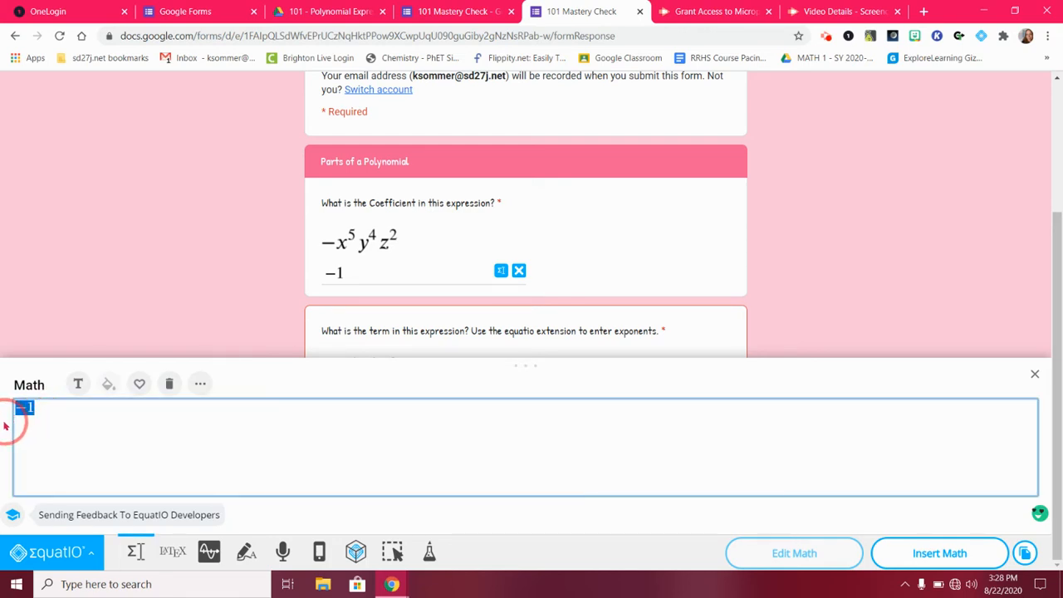
click(169, 385)
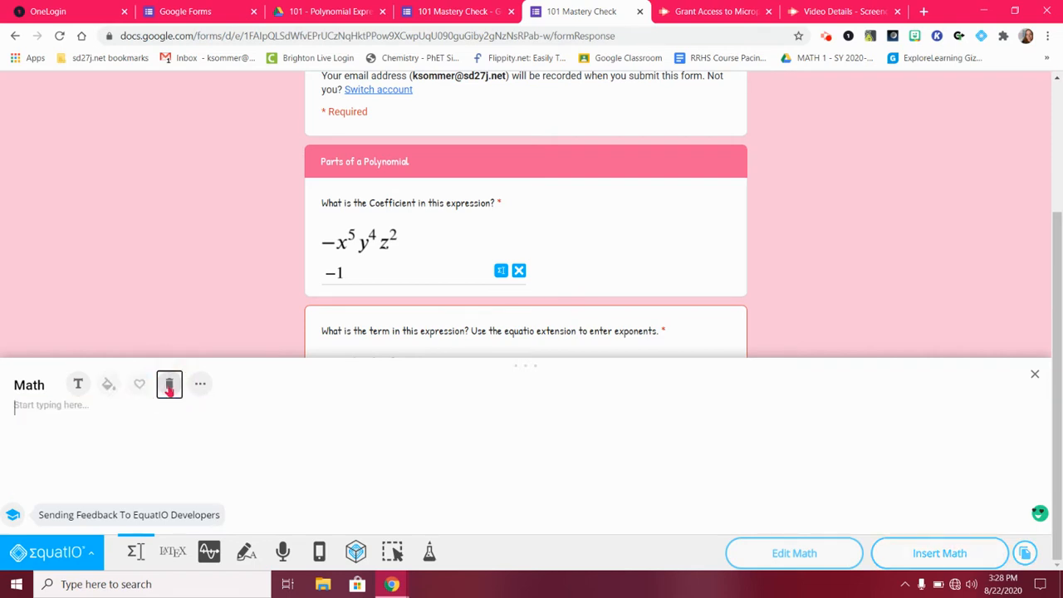
click(103, 422)
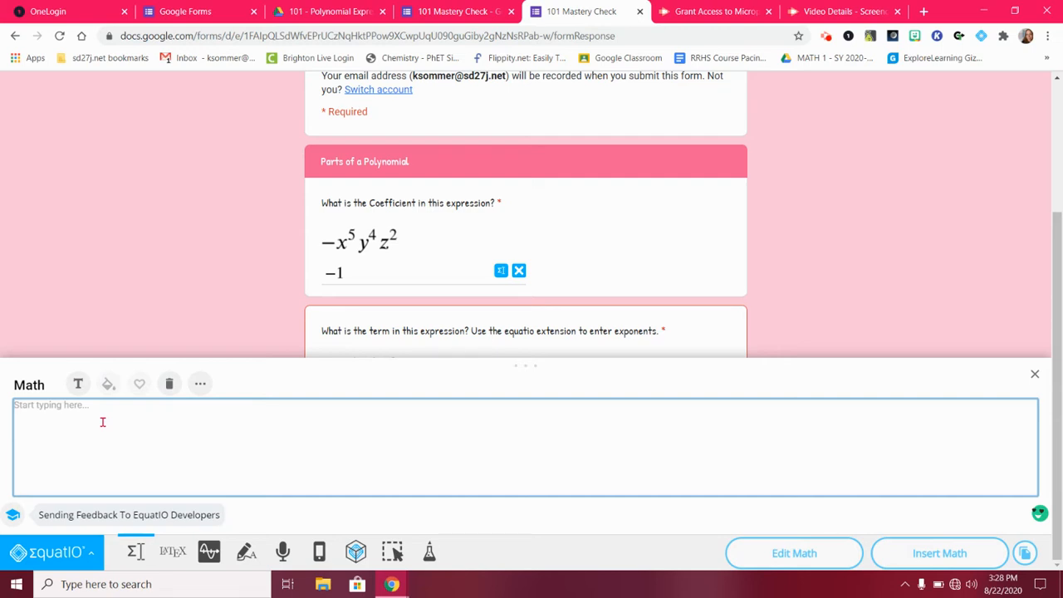
Enter the expression x^5y^4z^2 with proper exponents in the equation editor.
text(-)
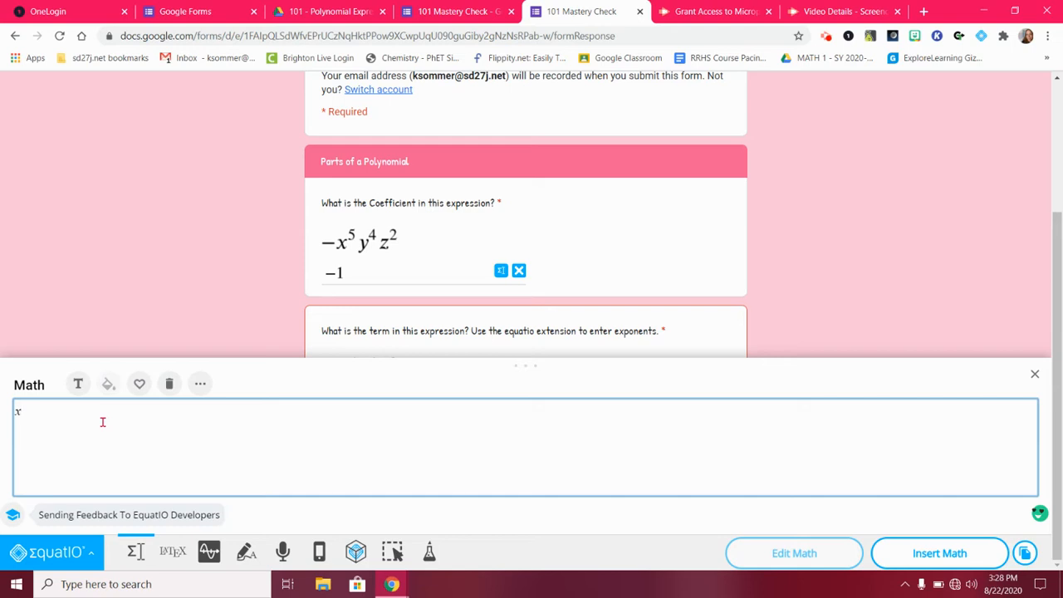
text(5)
key(Right)
text(y)
key(BackSpace)
text(2)
Try out the fraction 1/2 followed by x on a new line below the expression, and delete it.
key(Return)
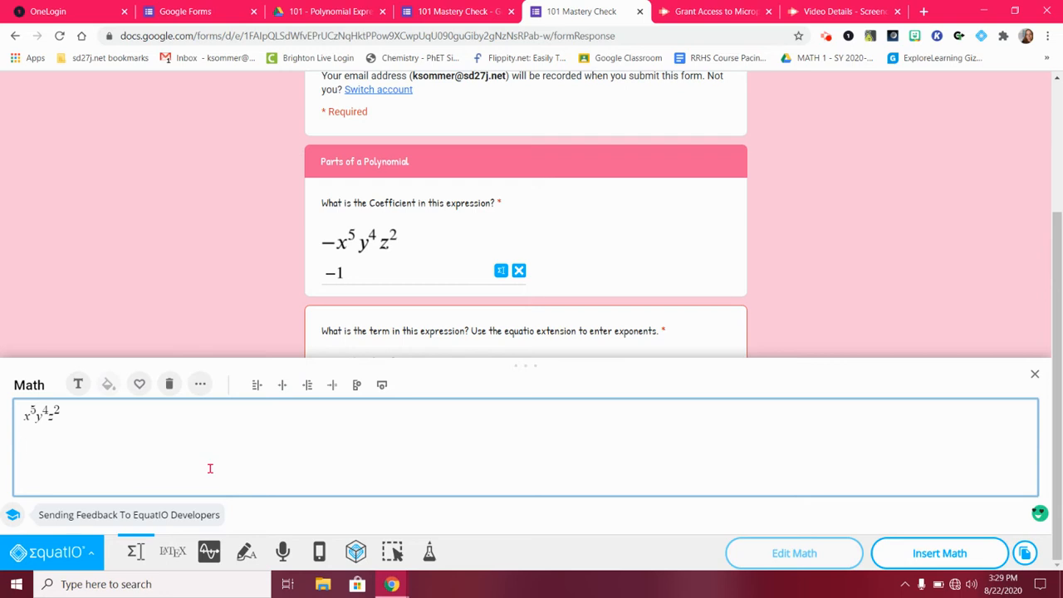
text(11)
key(BackSpace)
text(/)
text(2)
key(Right)
text(x)
key(BackSpace)
key(BackSpace)
key(BackSpace)
key(BackSpace)
Try out the a/b fraction symbol on the second line, replace its placeholders to make 1/2, and delete the fraction.
click(201, 384)
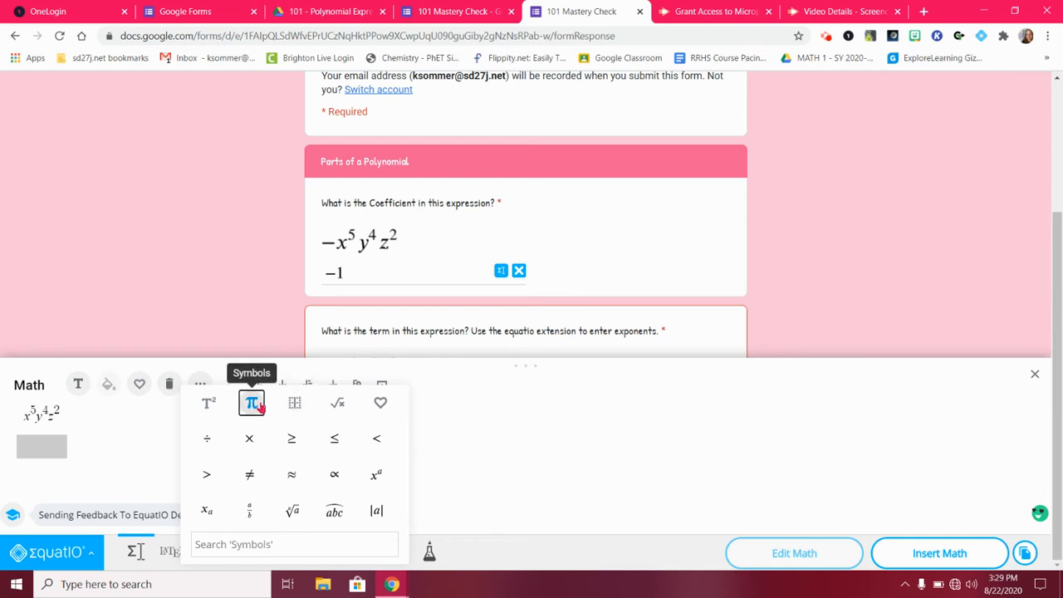
scroll(264, 463, down, 2)
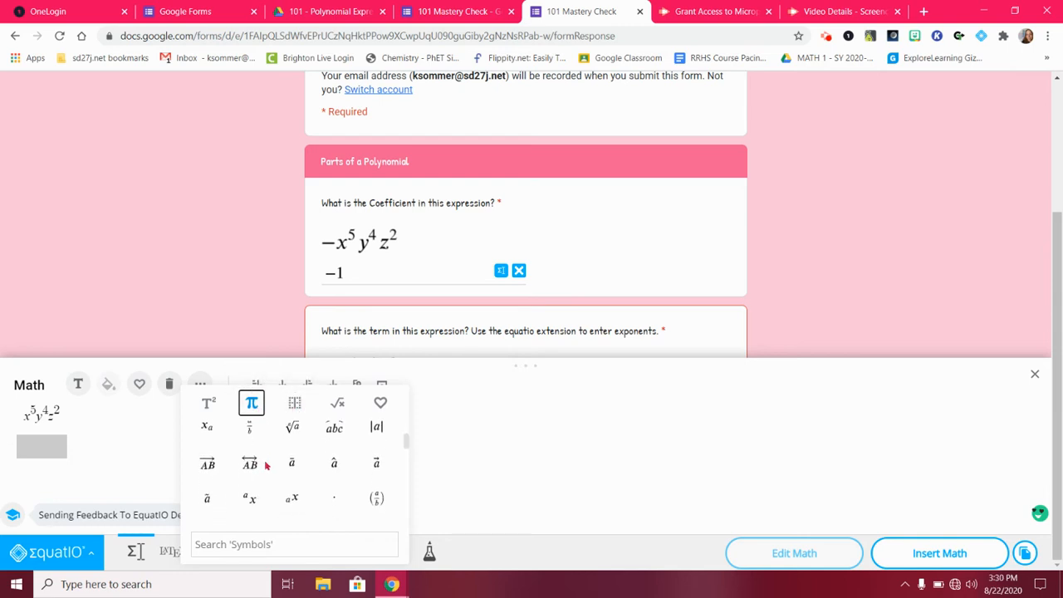
click(250, 446)
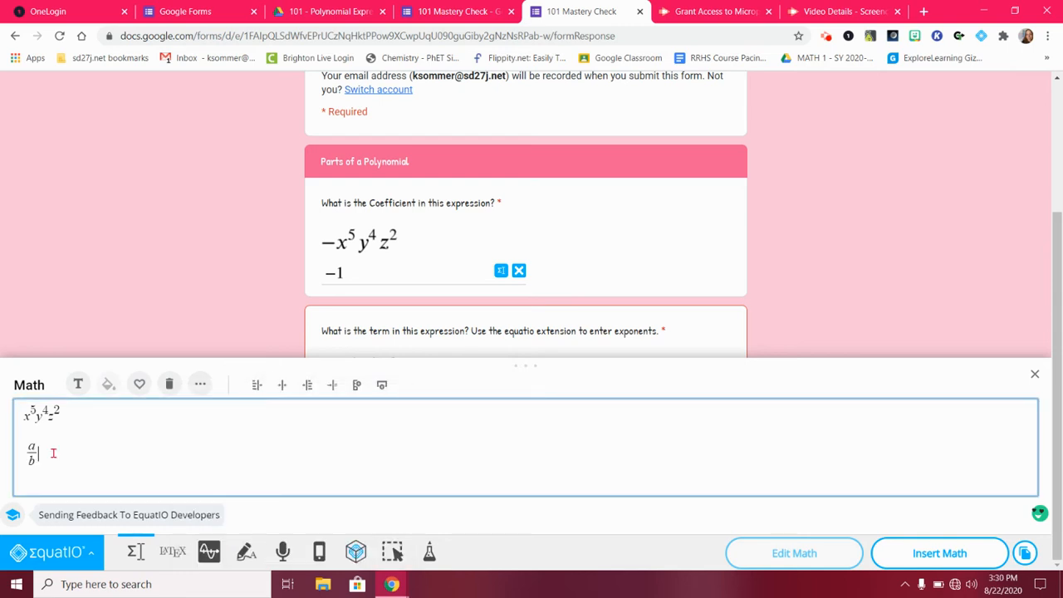
key(Left)
key(Left)
key(Delete)
text(2)
key(Up)
key(BackSpace)
text(1)
click(41, 465)
drag(42, 465, 28, 449)
key(BackSpace)
key(BackSpace)
Insert the expression as the answer to the term question and advance to the form's next page.
click(928, 553)
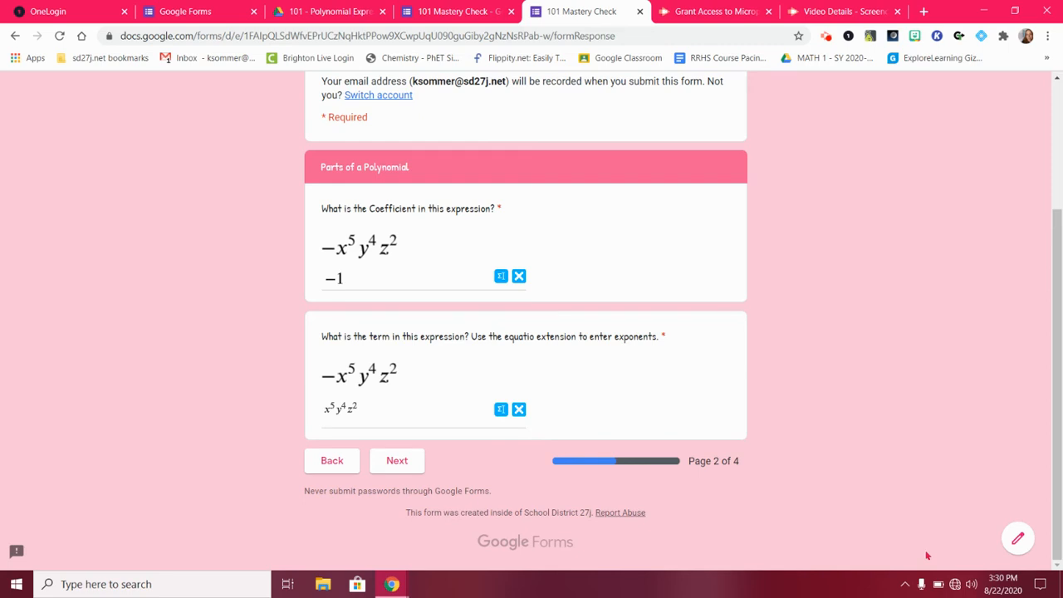
click(403, 462)
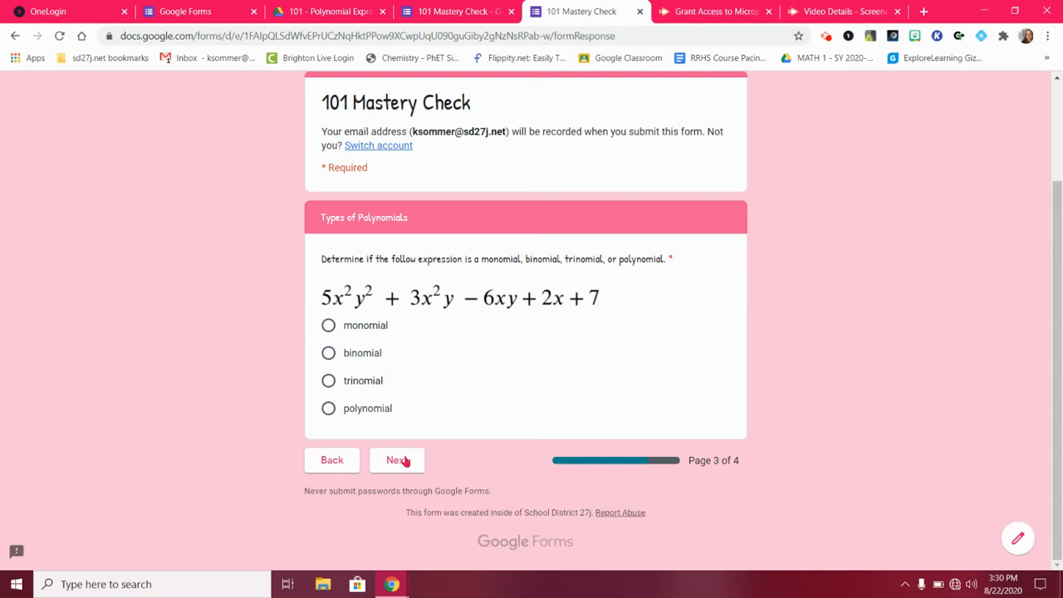
Return to the form's Parts of a Polynomial page to review the entered answers.
click(331, 465)
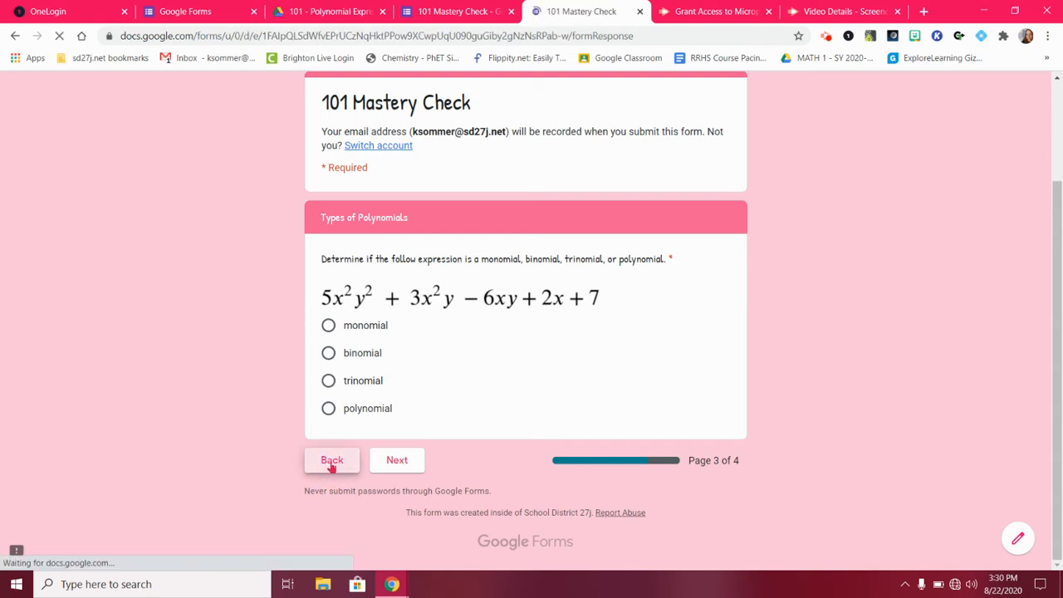
scroll(331, 468, down, 3)
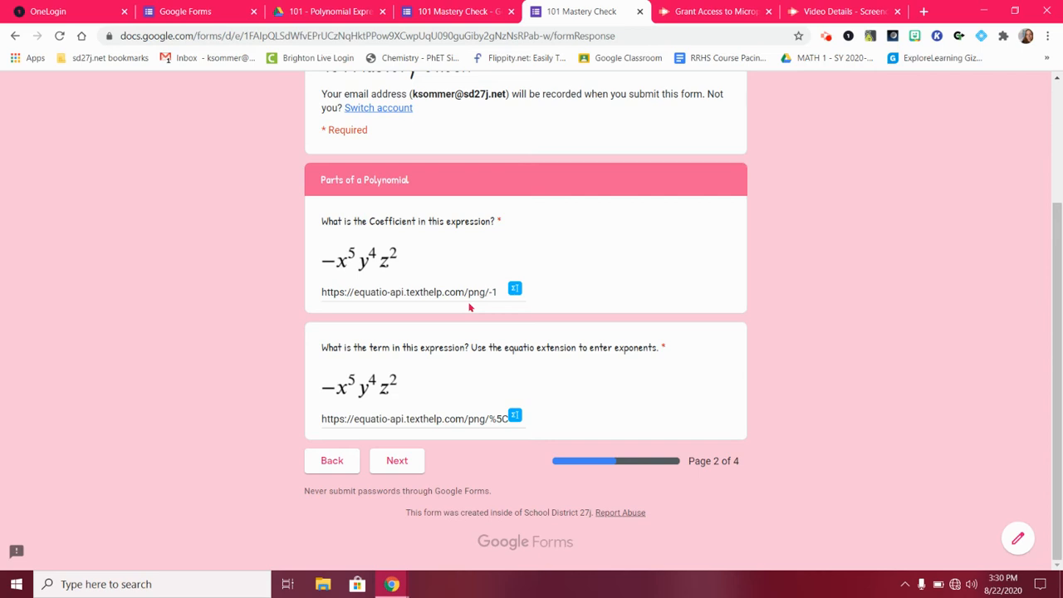
Try to edit the term answer in the equation editor, and close the editor again.
click(518, 421)
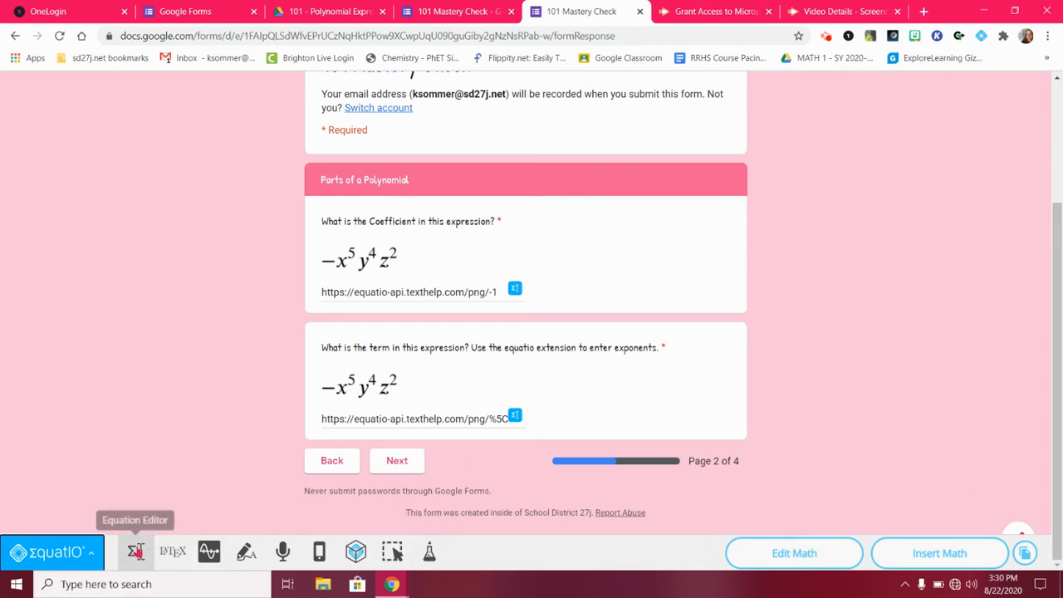
click(135, 551)
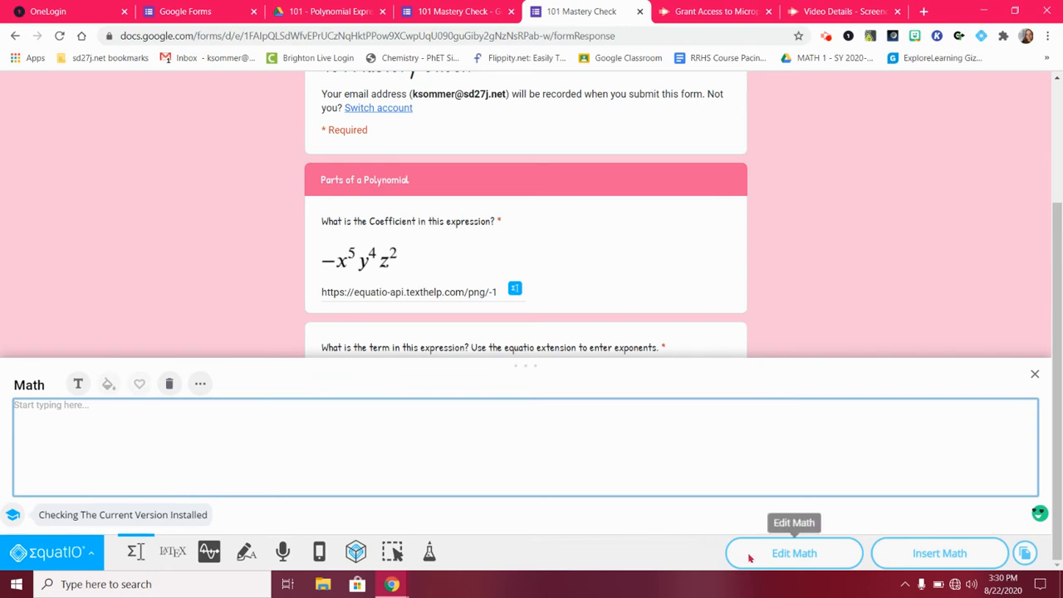
click(1035, 373)
Delete the whole image link from the term question's answer field, leaving it empty.
click(409, 413)
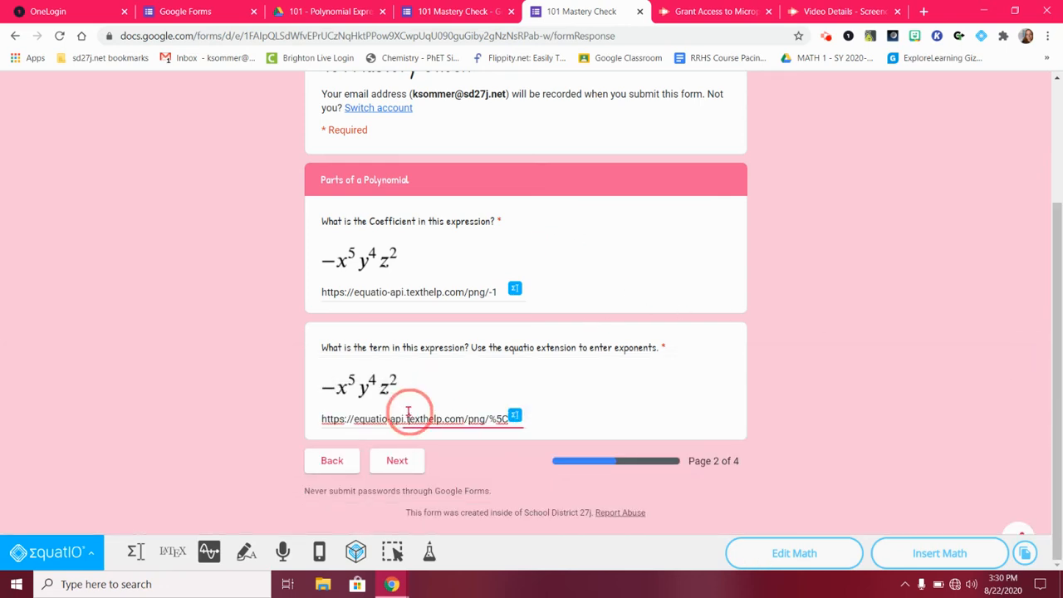
drag(497, 417, 429, 411)
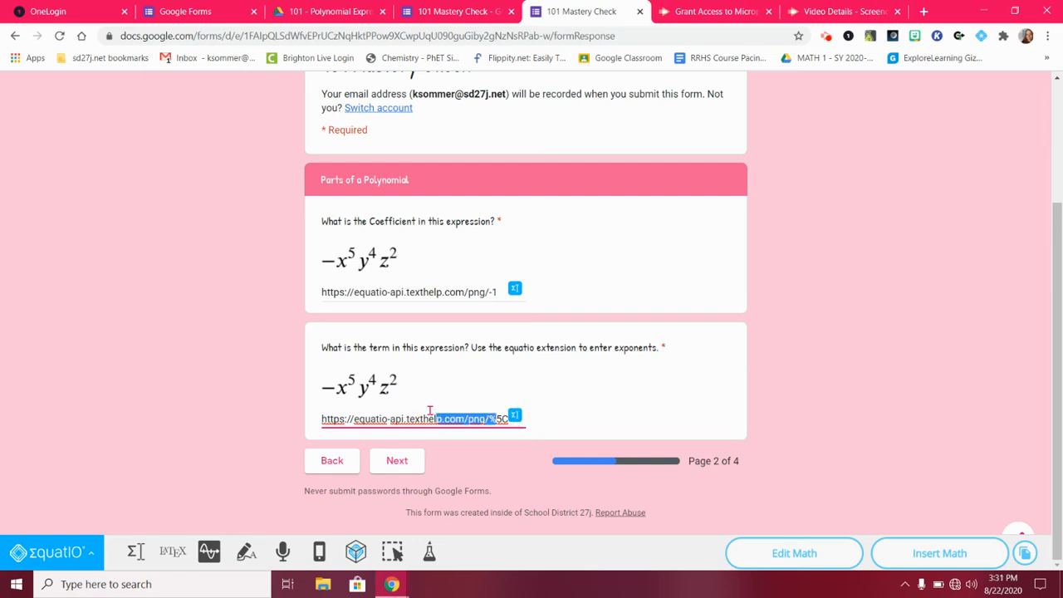
click(323, 415)
click(510, 413)
click(513, 415)
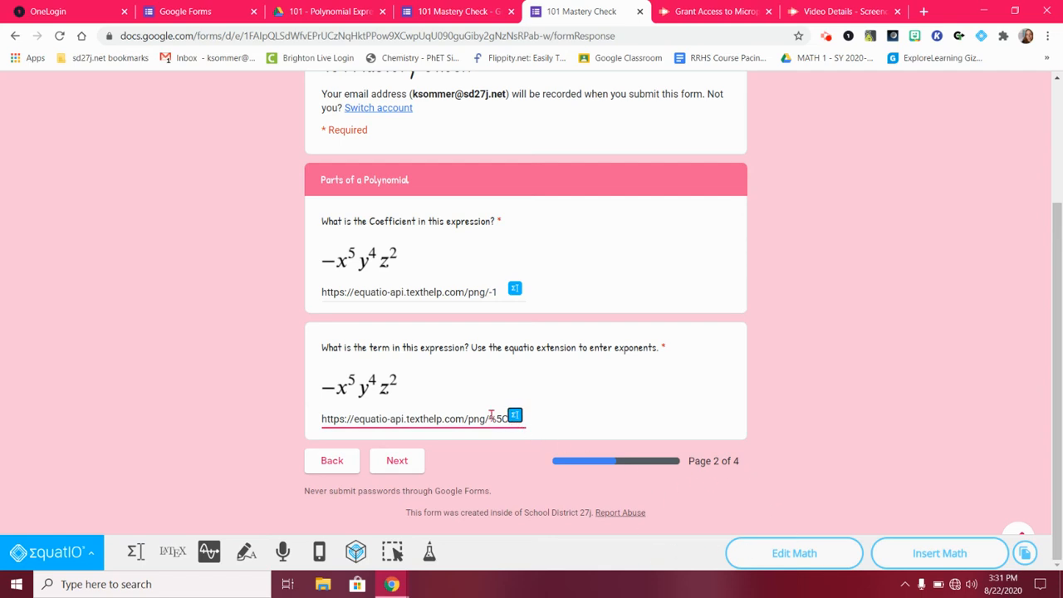
drag(325, 419, 689, 446)
key(BackSpace)
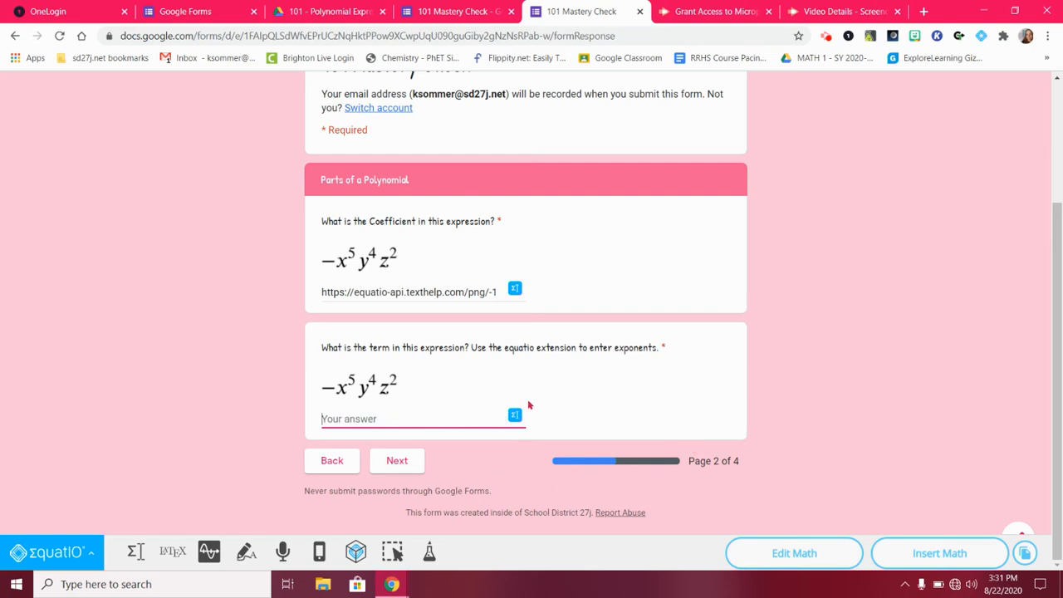
Write x^5 y^4 z^2 with exponents in the equation editor and insert it as the term question's answer.
click(136, 553)
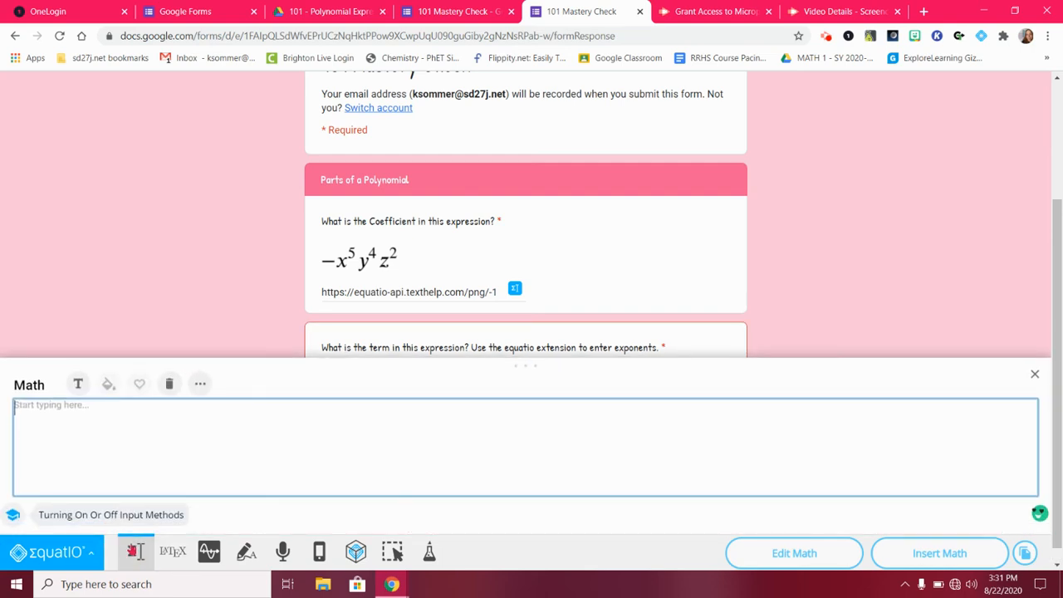
text(x^5)
key(Right)
text(y^4)
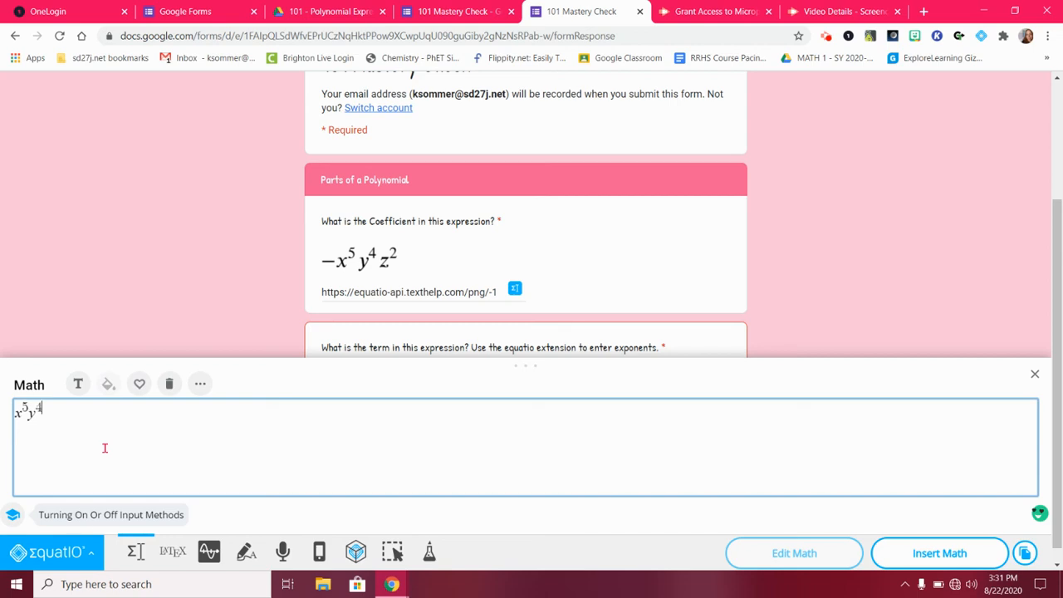
key(Right)
text(z^2)
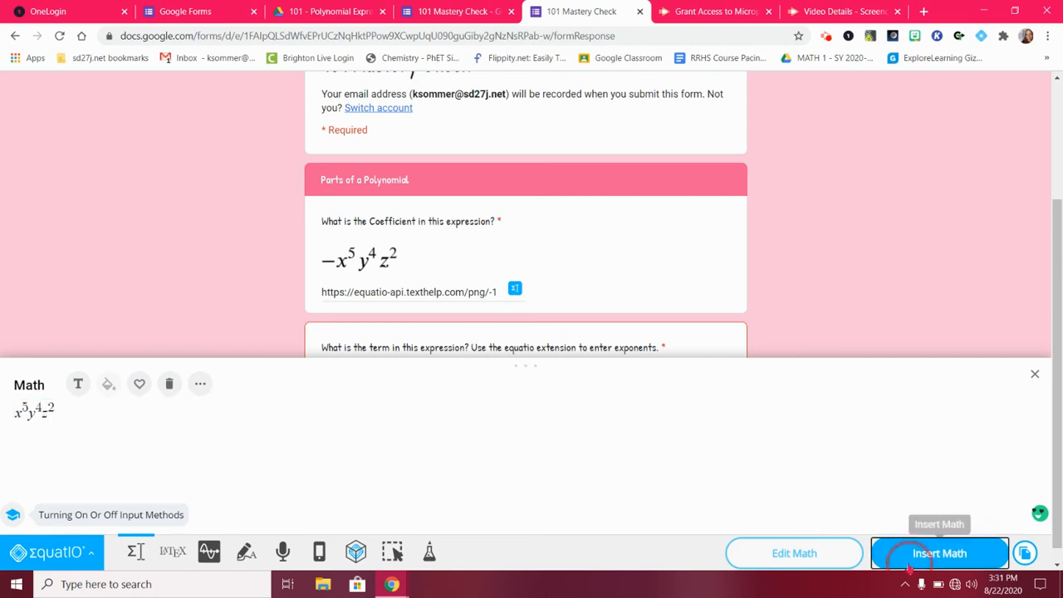
click(943, 552)
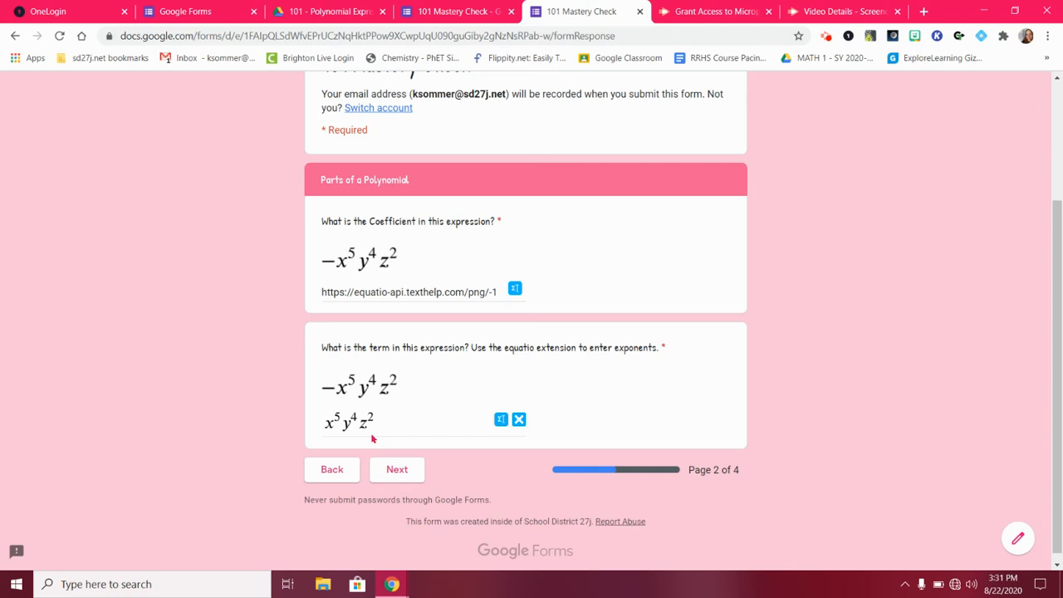
Replace the coefficient question's link answer with −1 written in the equation editor, clearing the editor's previous expression first.
click(515, 289)
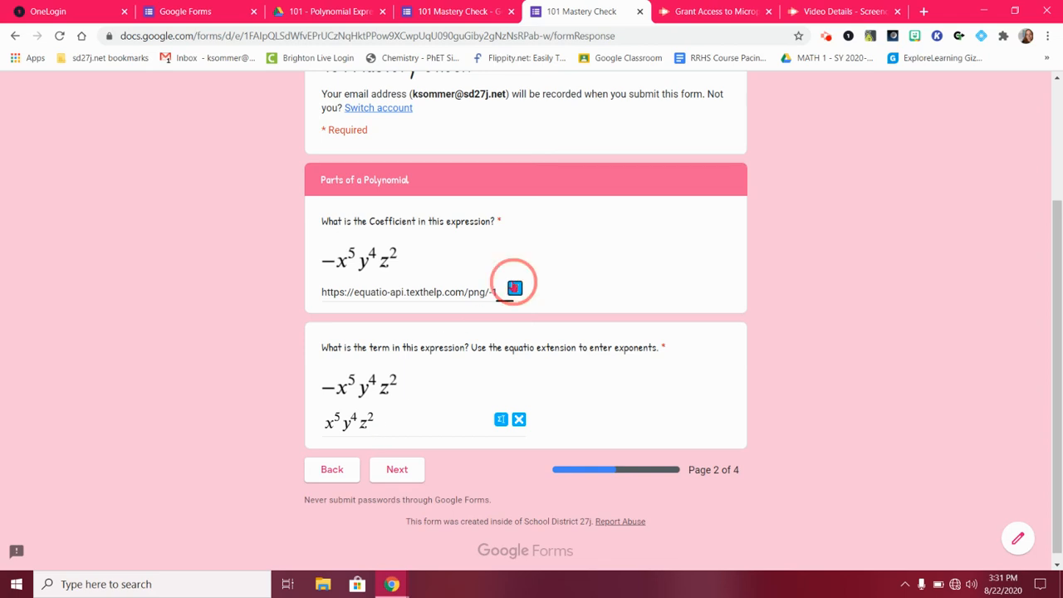
drag(125, 429, 8, 470)
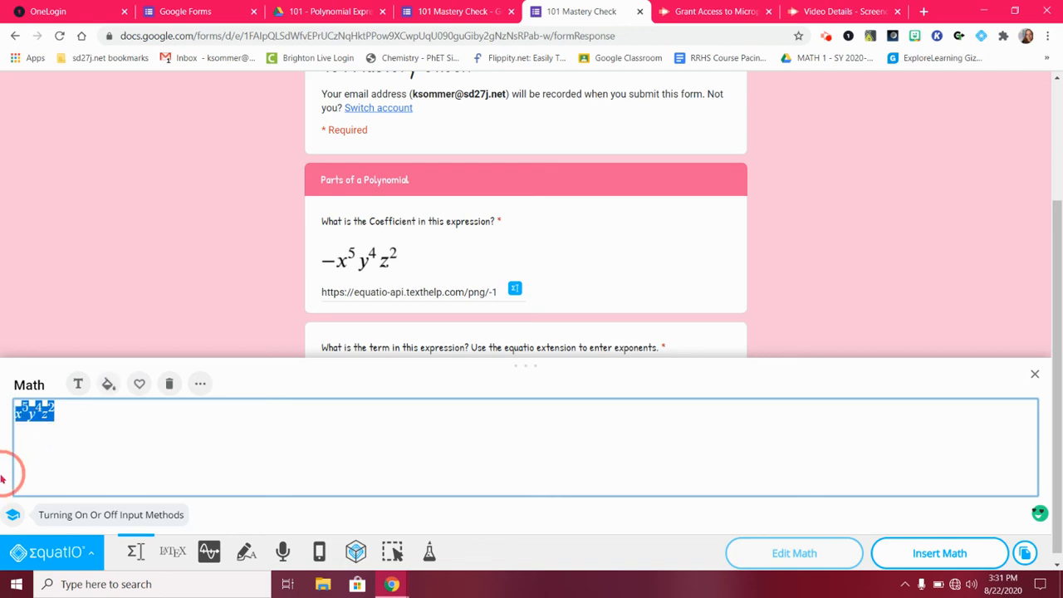
key(BackSpace)
text(-1)
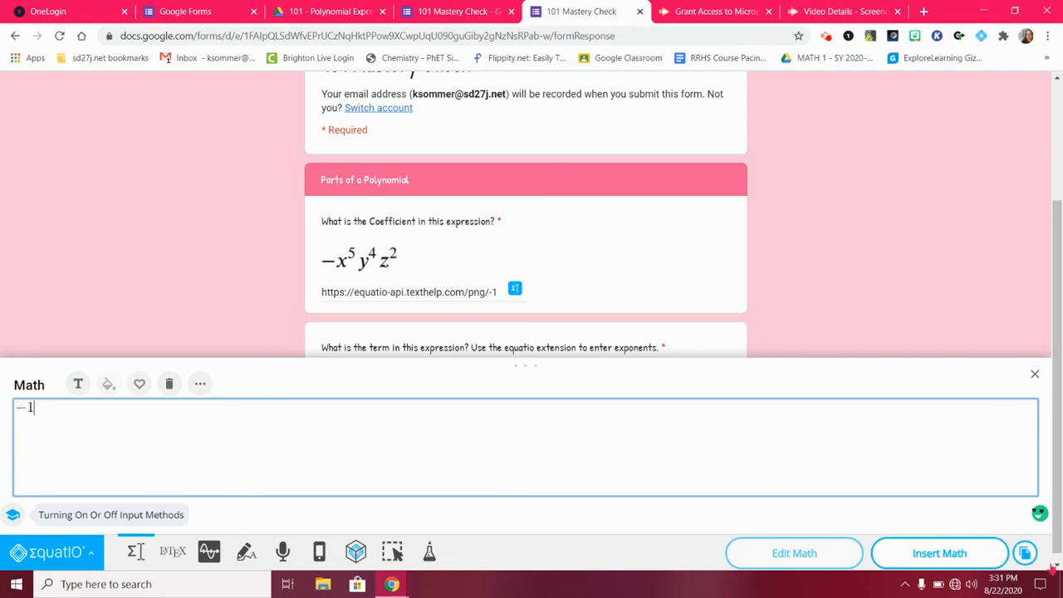
click(947, 554)
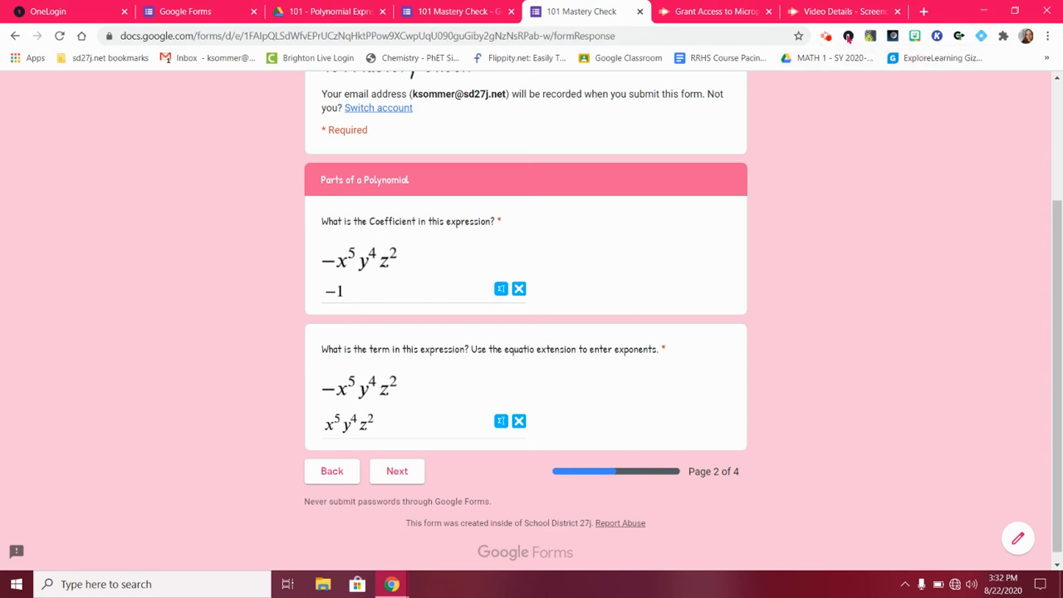
click(826, 36)
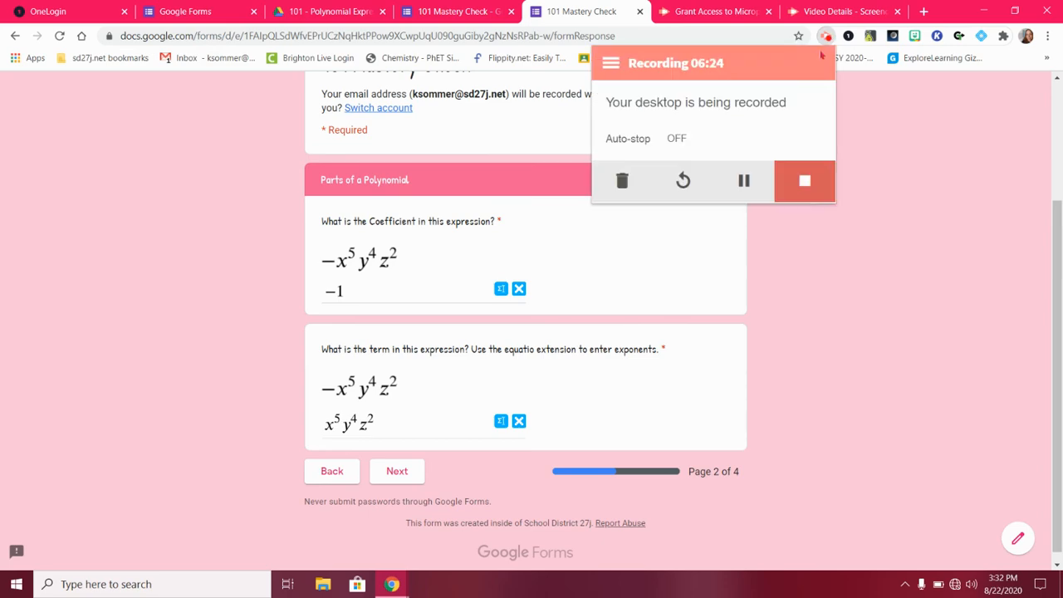